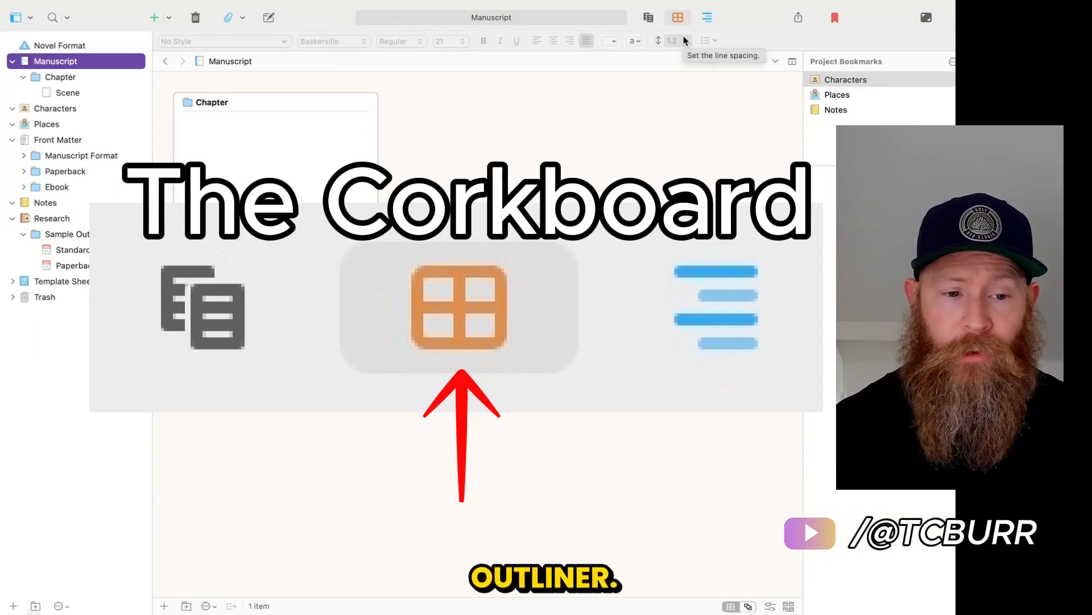
Rename the Chapter card on the manuscript's corkboard as "Chapter 1 - the beginning".
click(221, 104)
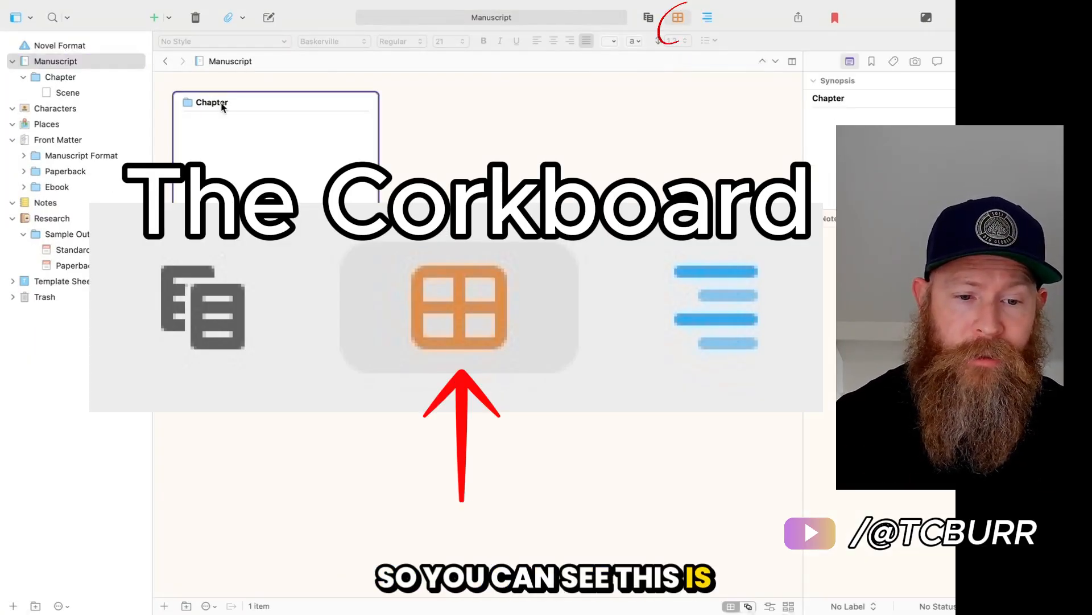
double_click(221, 104)
click(248, 124)
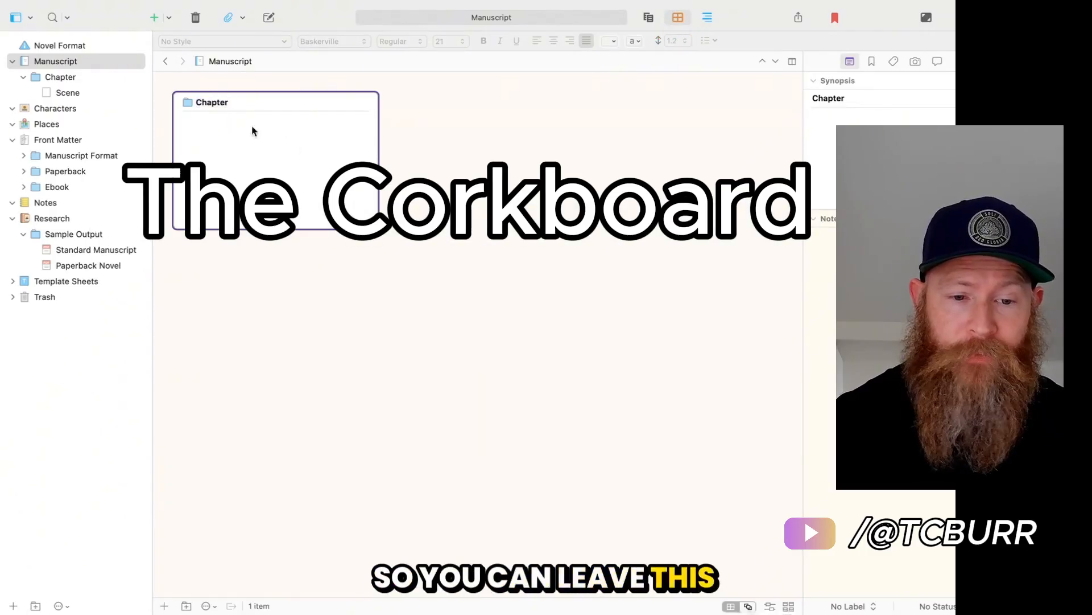
double_click(222, 104)
text(Chapter 1)
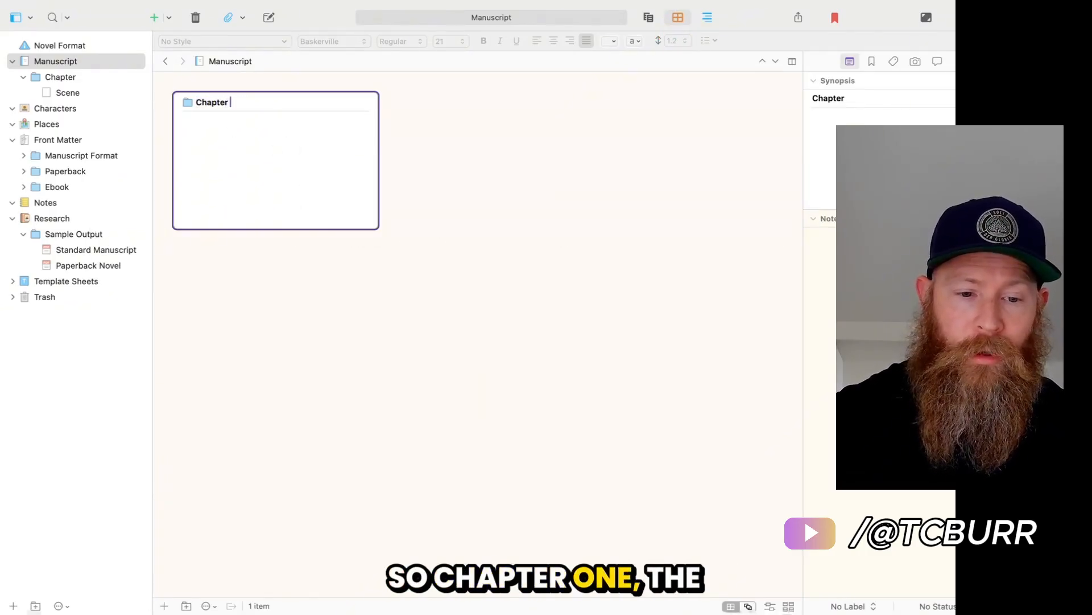
text( - the beginning)
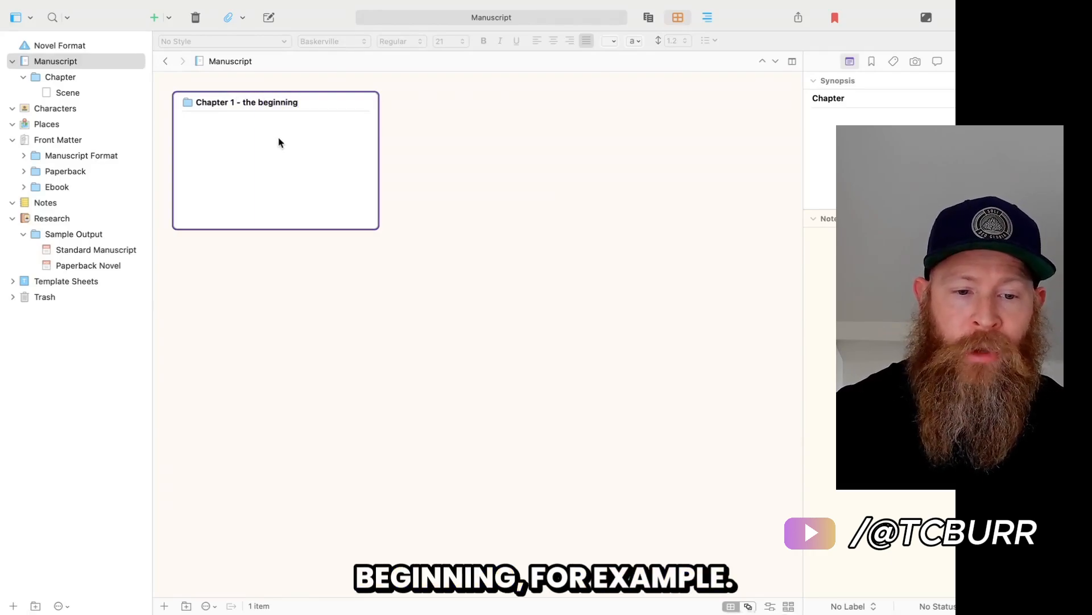
Write the first chapter card's synopsis: MC is in the "before picture." Status quo, normal life.
key(Tab)
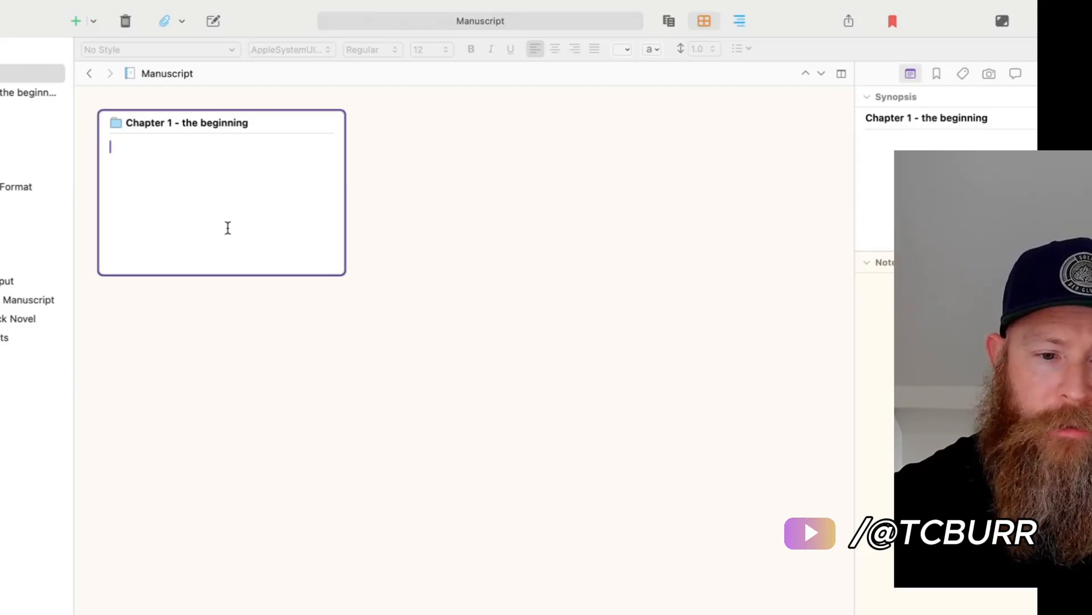
text(MC)
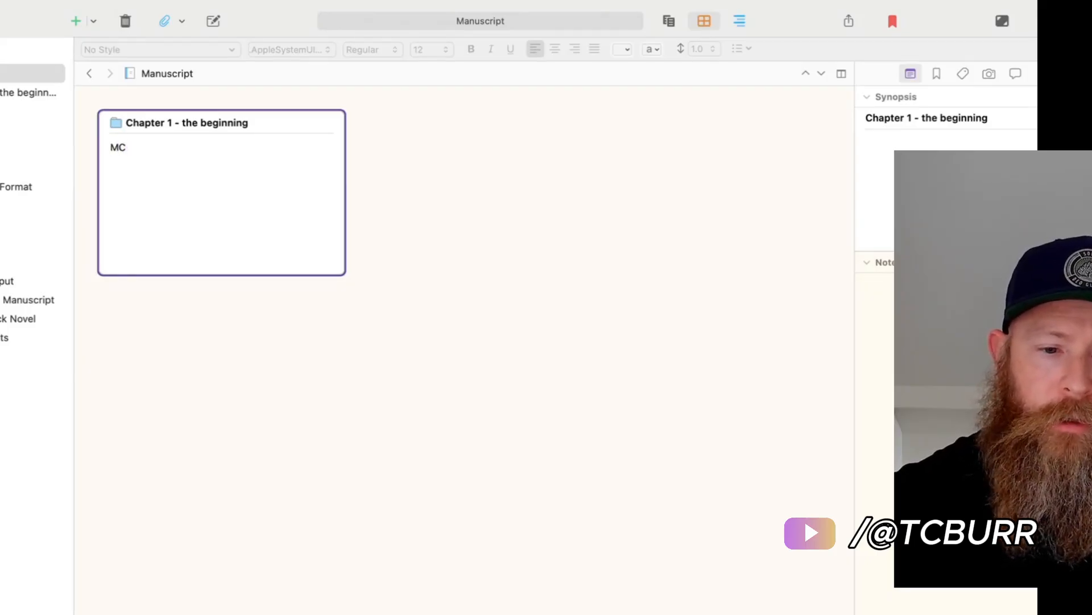
text( is in the "b)
text(efore pict)
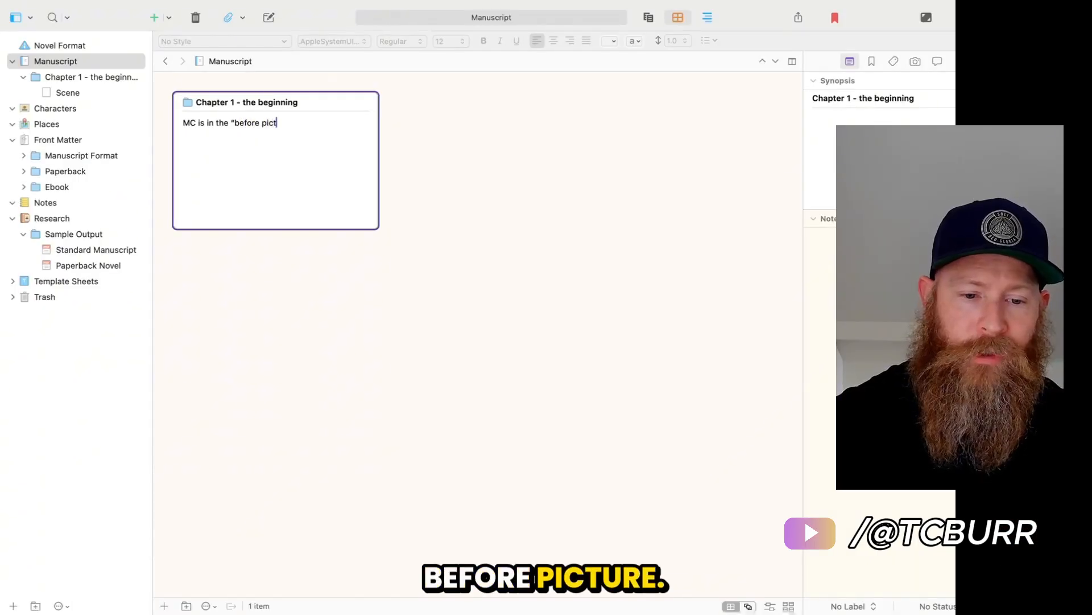
text(ure." Status quo, normal life.)
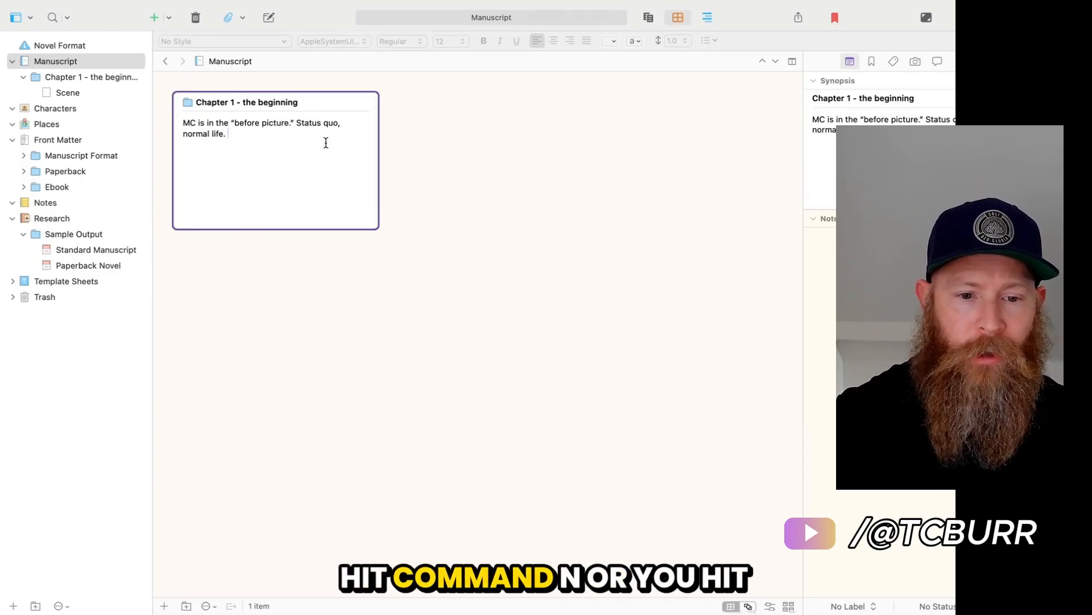
Add a new blank text card beside the first chapter's card on the manuscript's corkboard.
key(super+n)
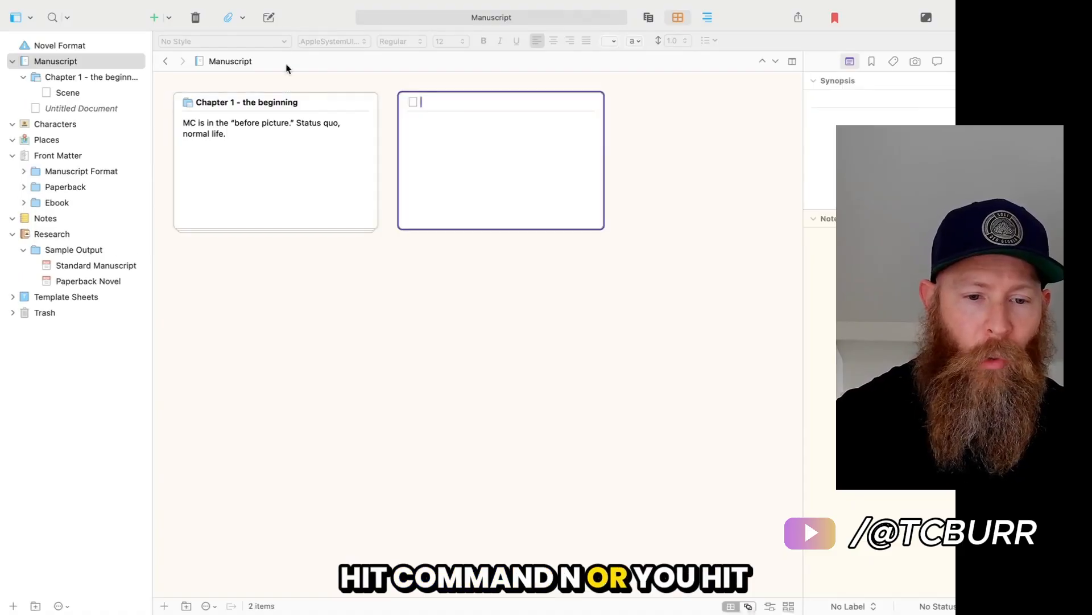
click(168, 17)
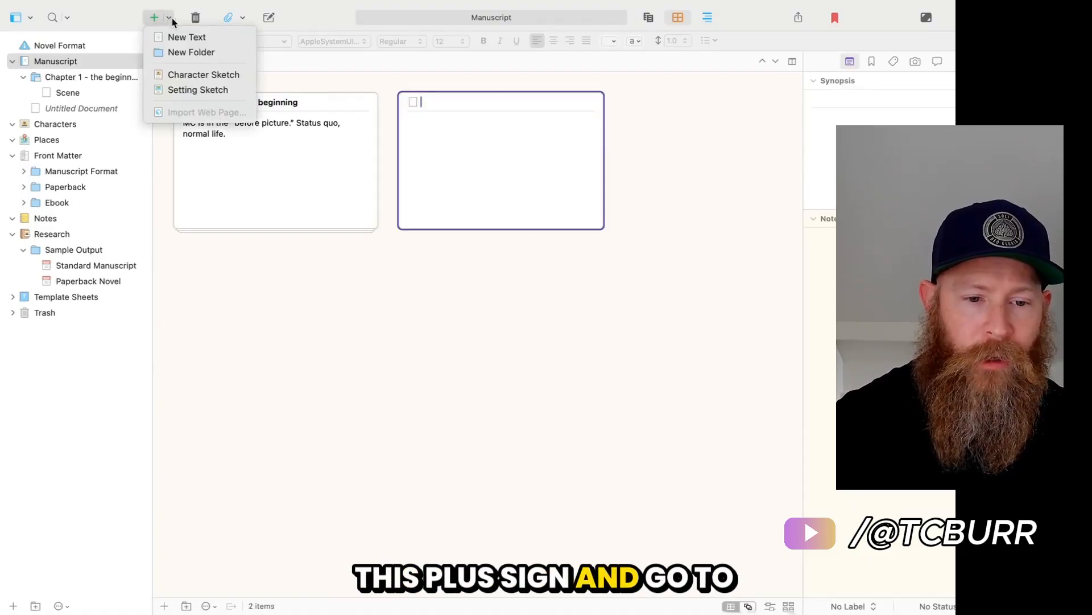
click(296, 202)
click(468, 164)
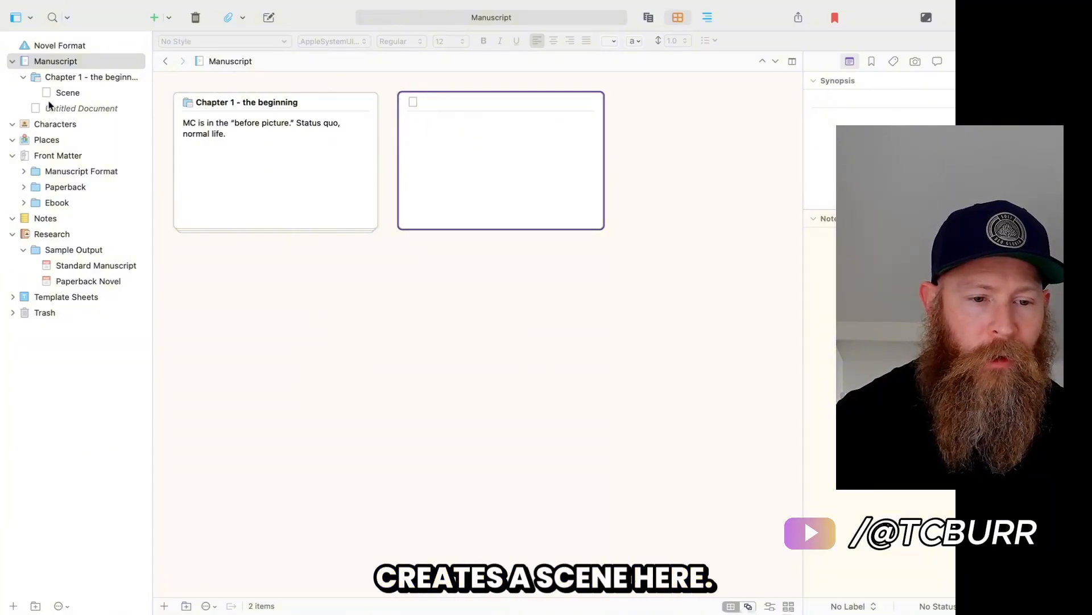
Move the untitled document into the Chapter 1 folder, below Scene.
click(24, 77)
click(24, 78)
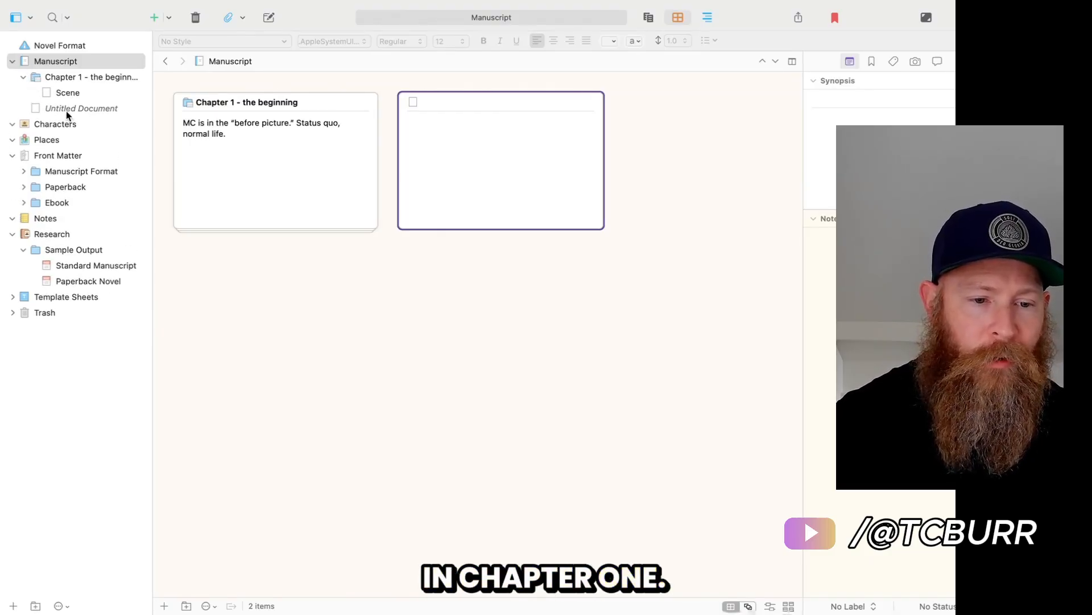
drag(66, 112, 90, 80)
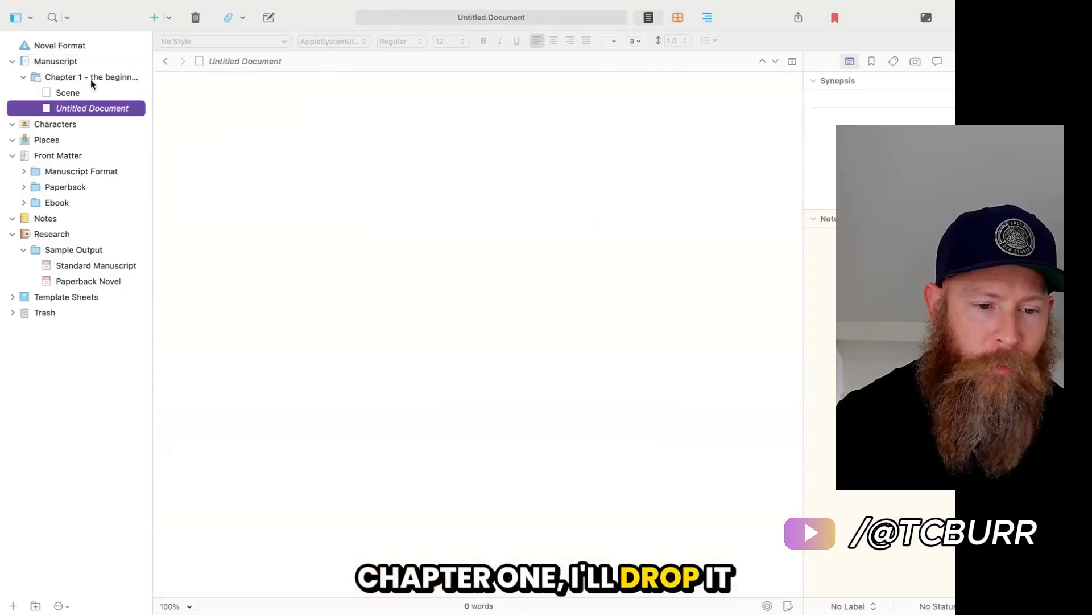
Show Chapter 1's cards on the corkboard and give the Scene card the synopsis "MC is in school.".
click(64, 93)
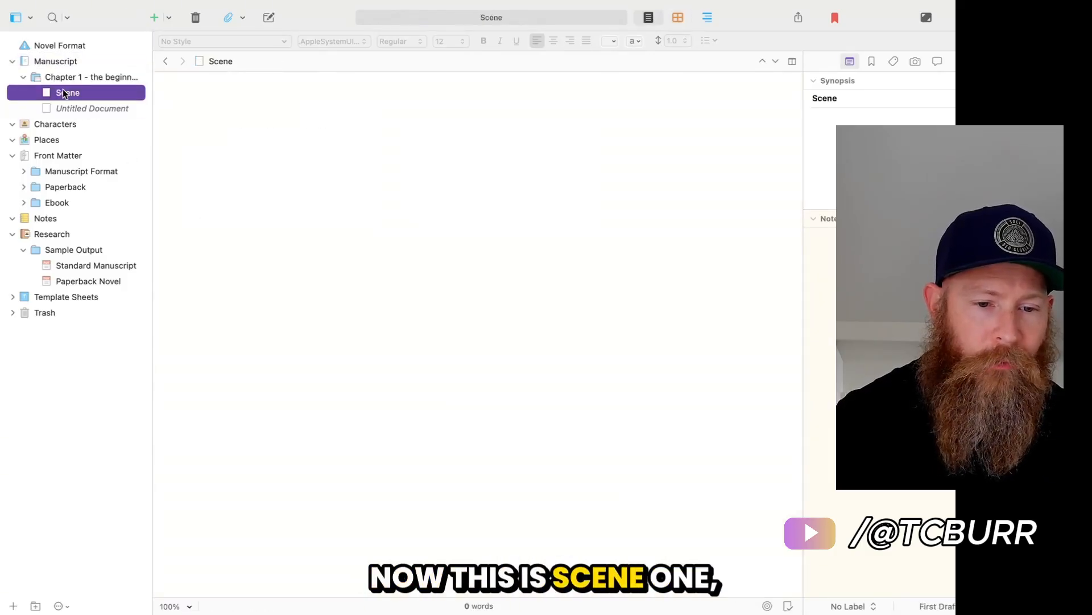
click(86, 107)
click(83, 93)
click(75, 81)
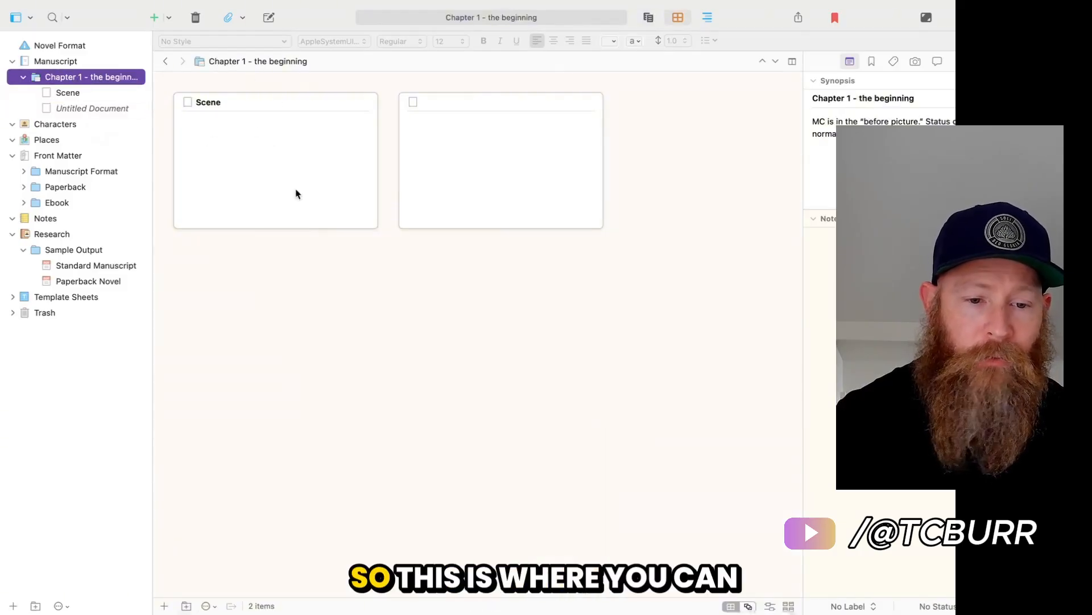
click(249, 148)
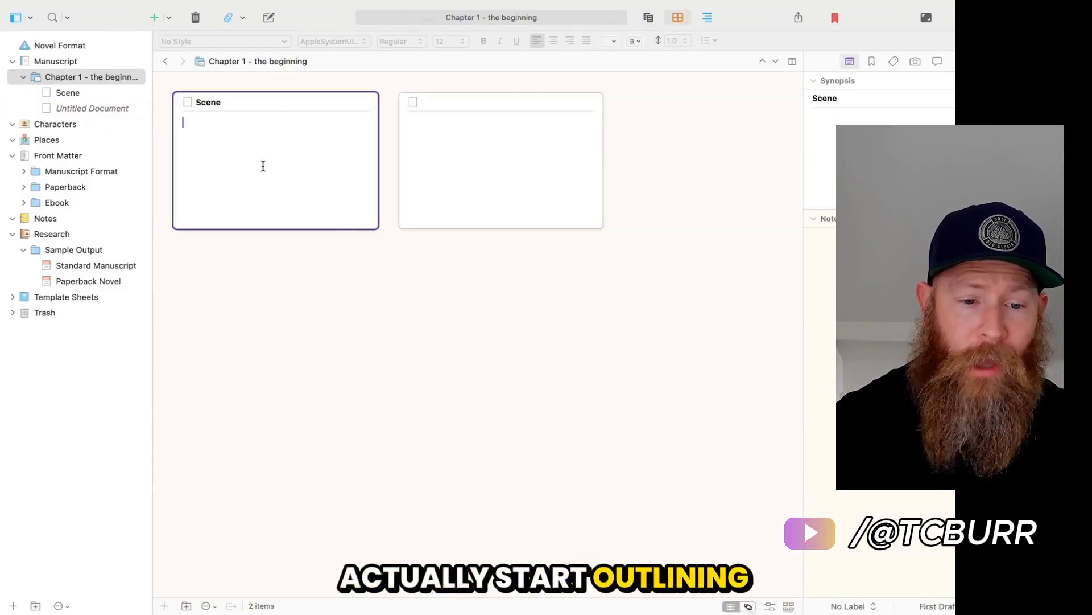
text(MC )
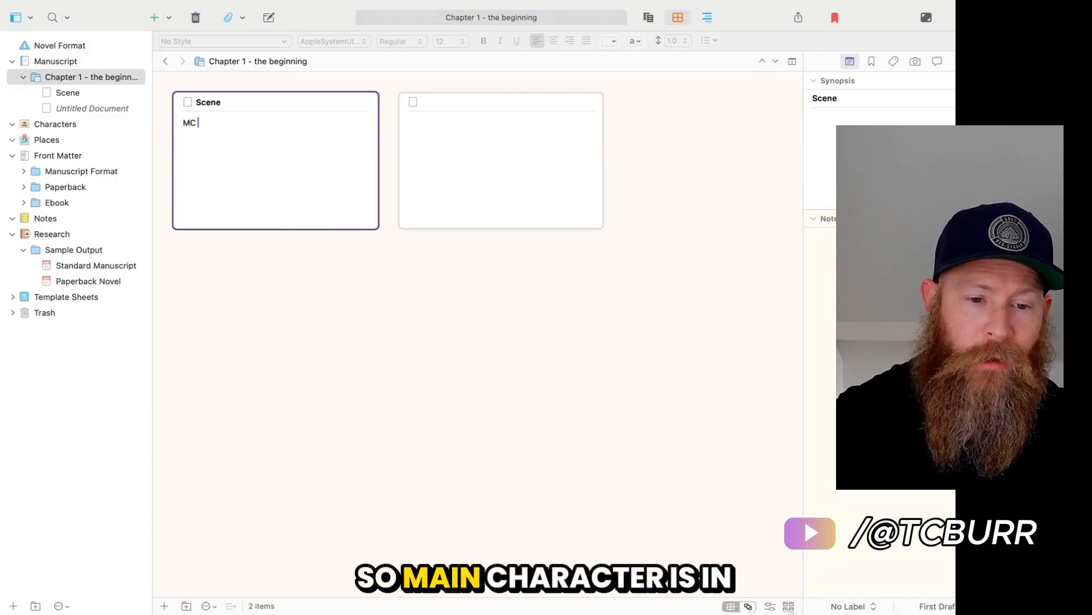
text(is in school.)
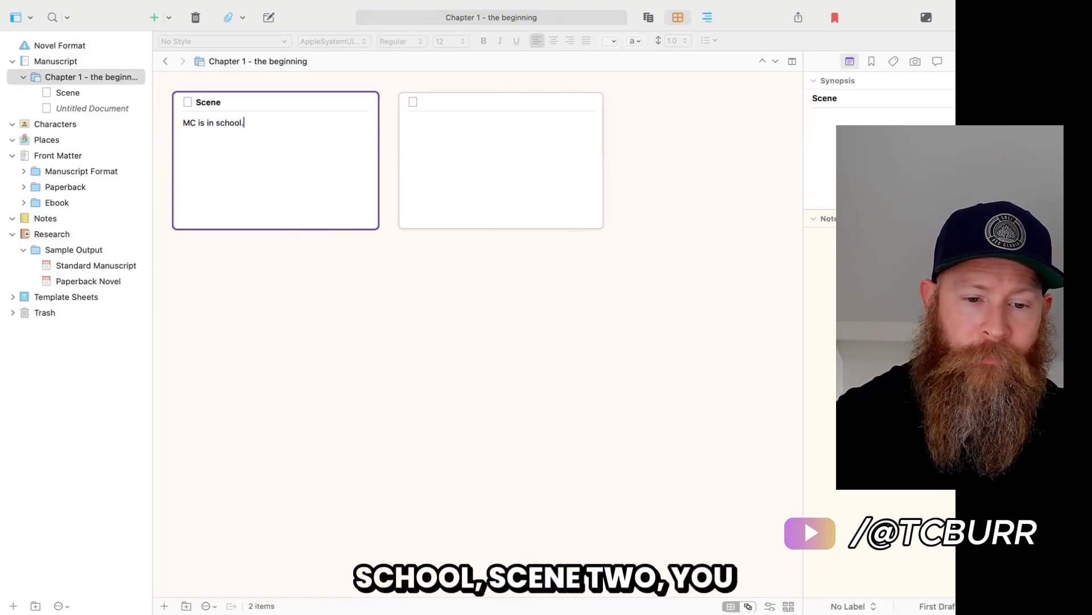
Title the blank second card "Scene 2" and give it the synopsis "MC meets a new friend.".
key(Tab)
text(Scene )
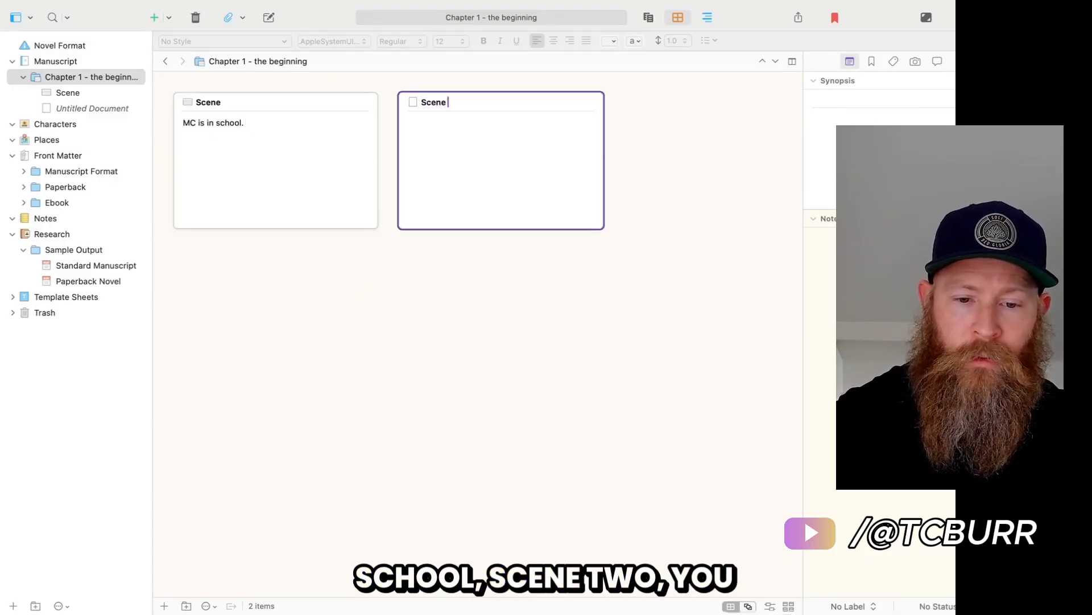
text(2)
key(Tab)
text(MC mee)
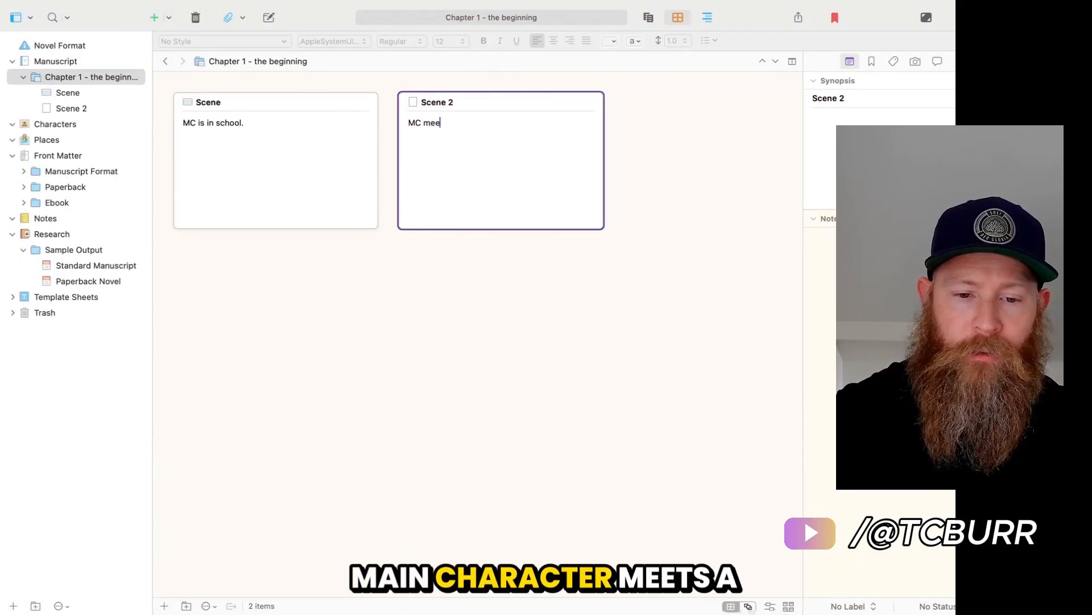
text(ts a new friend)
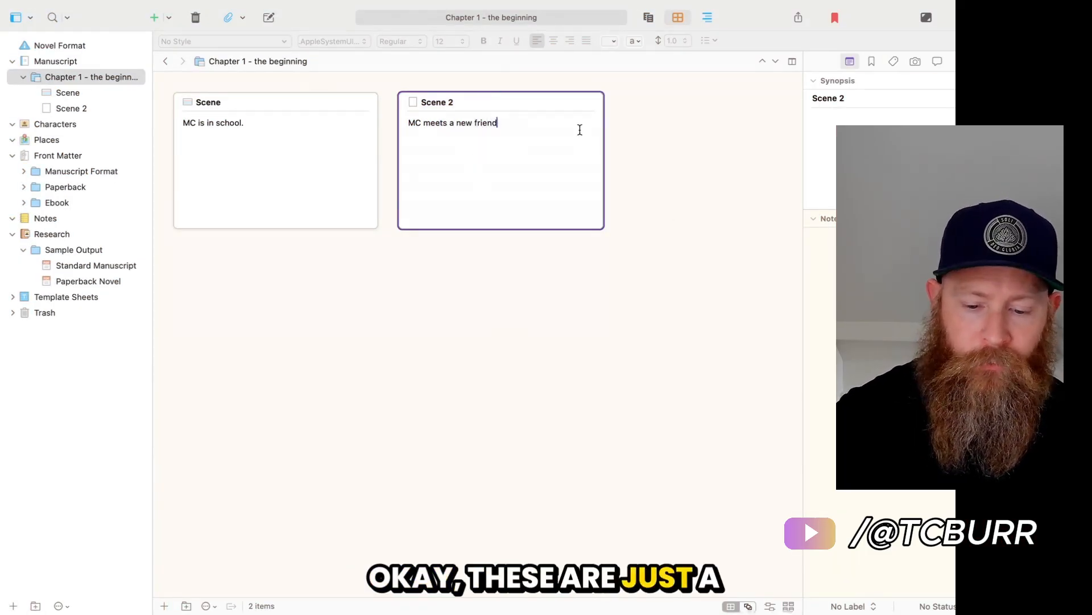
text(.)
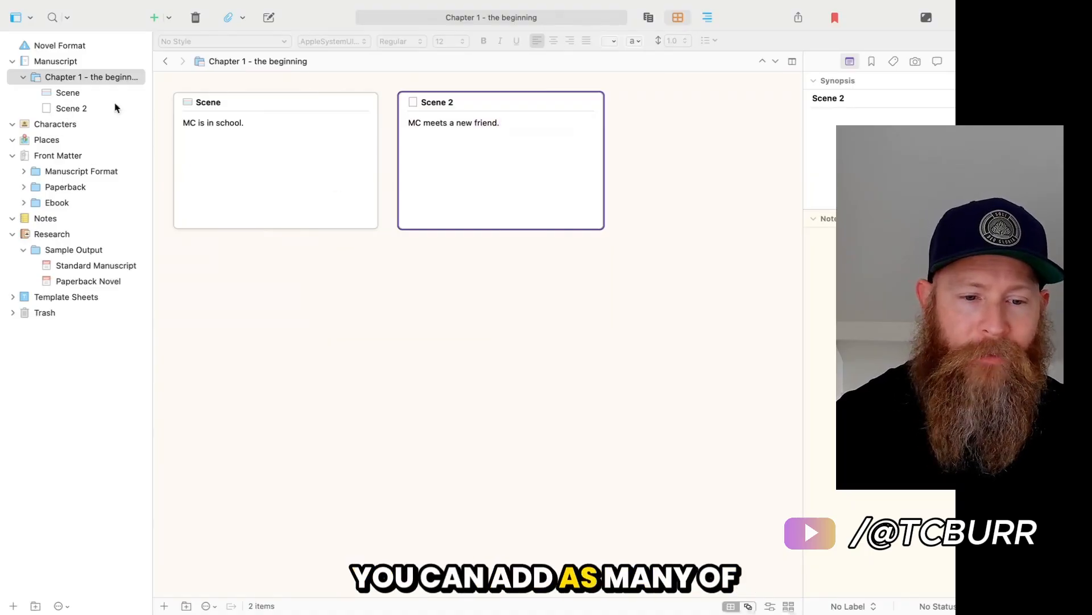
click(622, 308)
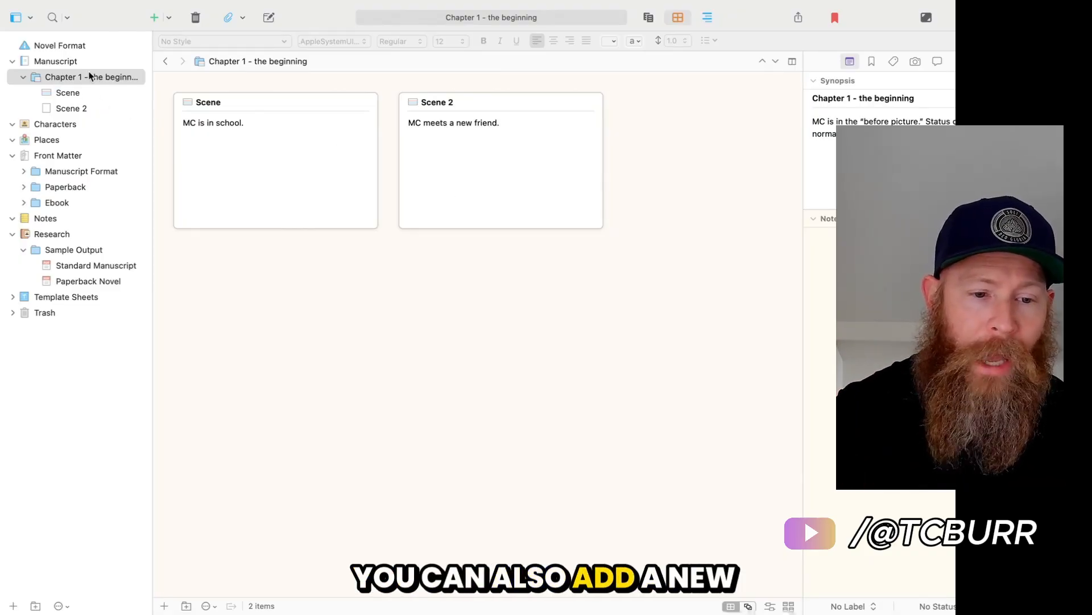
Add a new folder named "Chapter 2" to the manuscript.
click(56, 62)
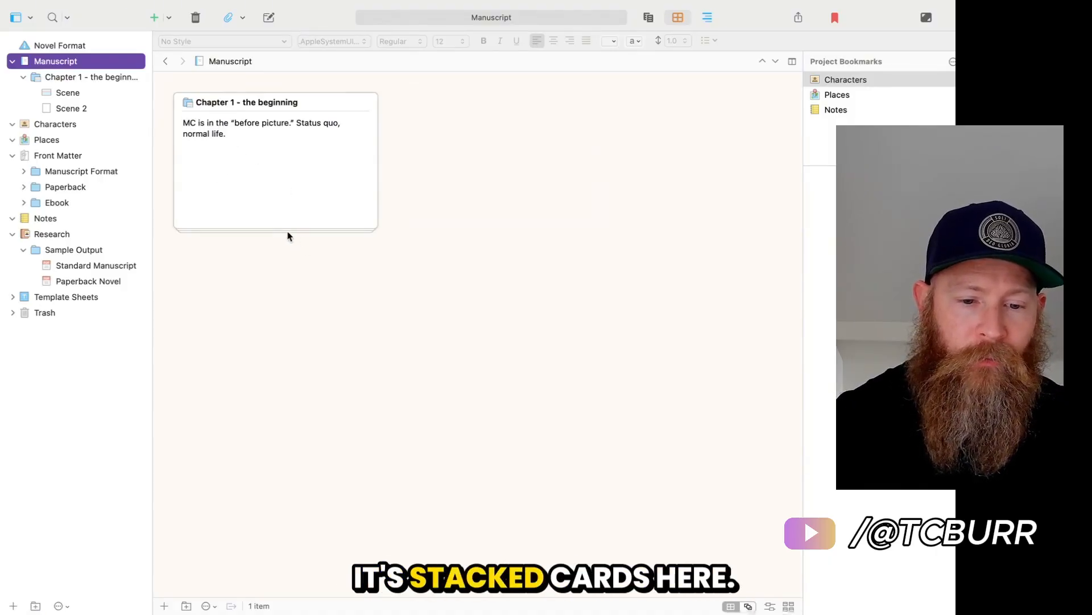
click(85, 82)
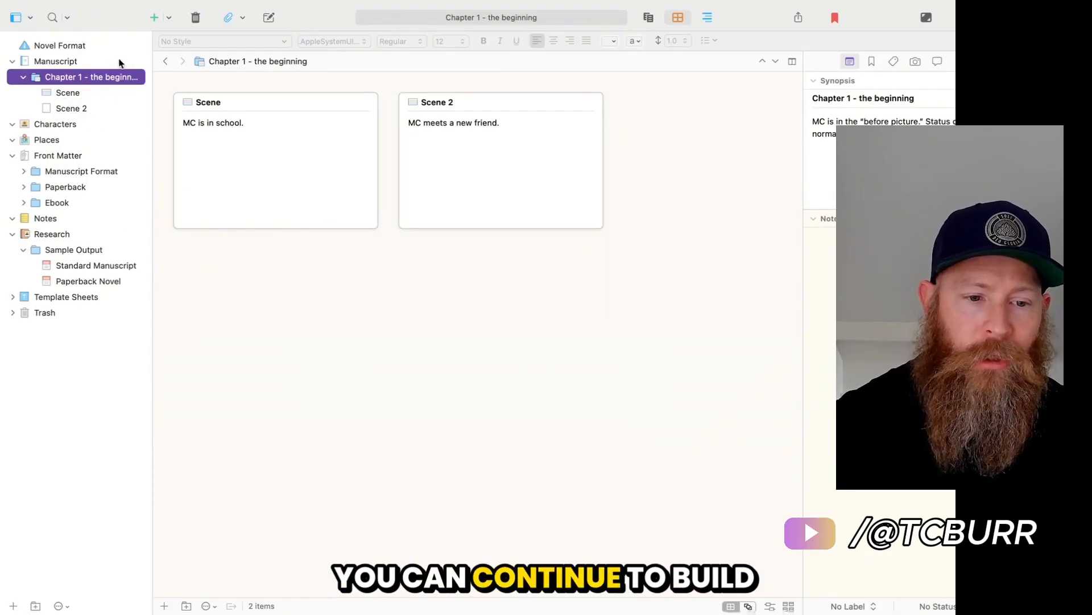
click(83, 61)
click(170, 19)
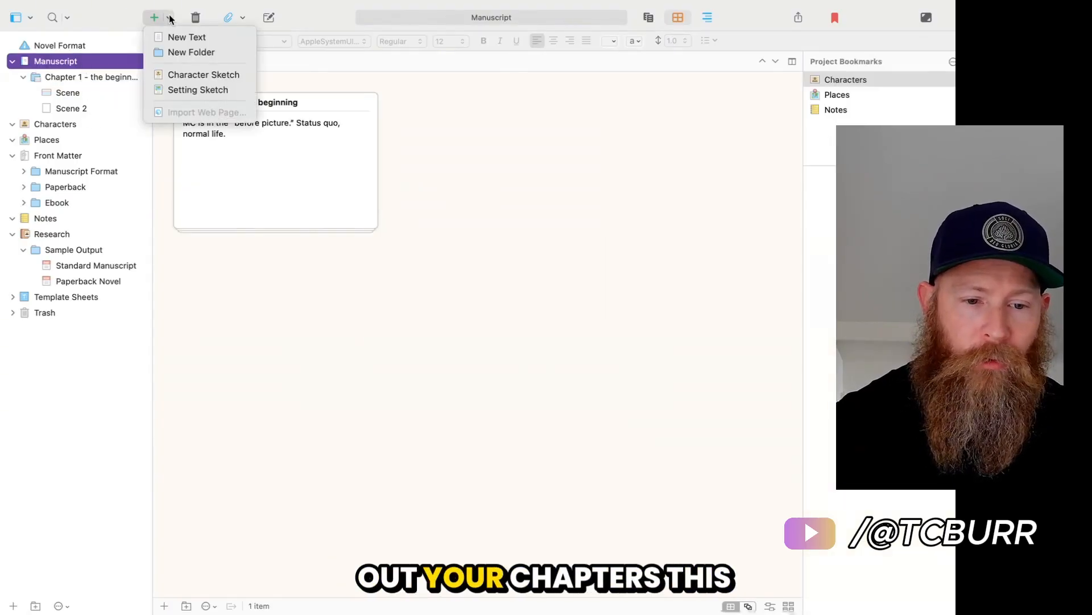
click(191, 53)
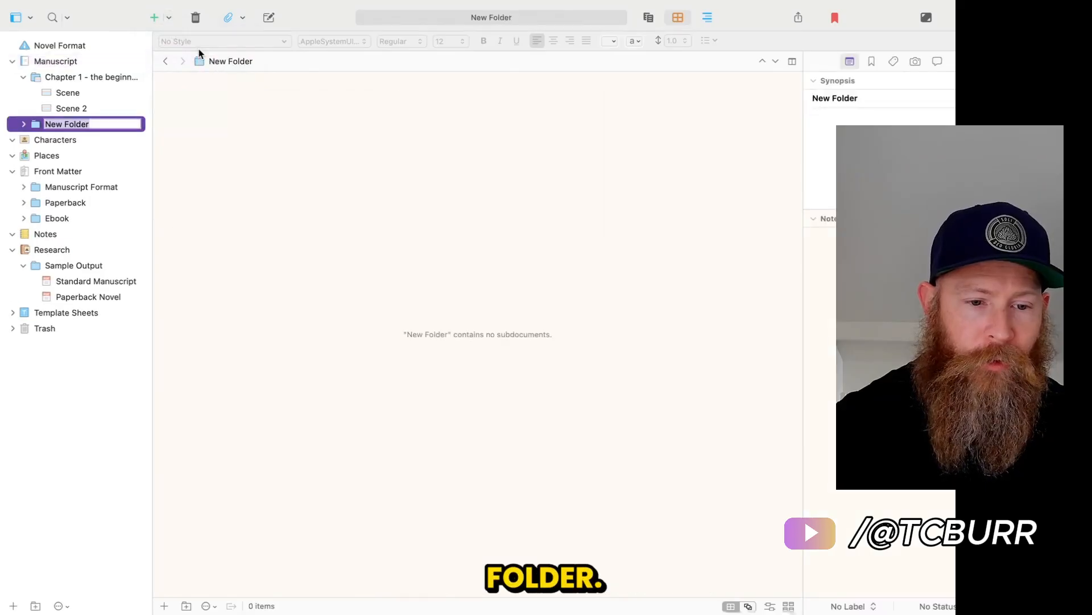
text(Chapter 2)
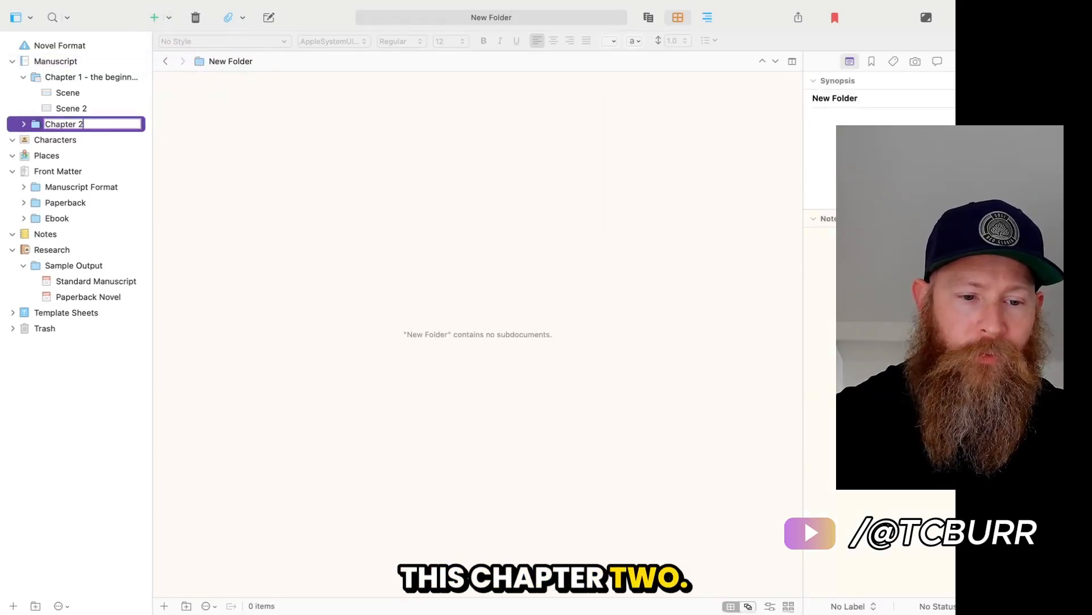
key(Return)
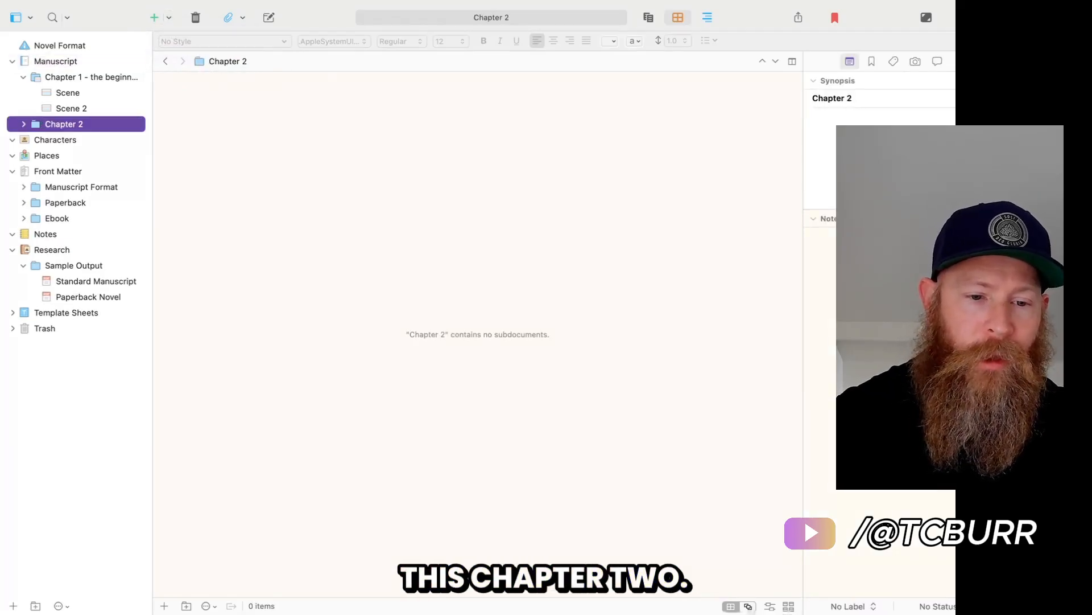
Add a new untitled text document inside the Chapter 2 folder and place the cursor in its text.
click(169, 17)
click(183, 36)
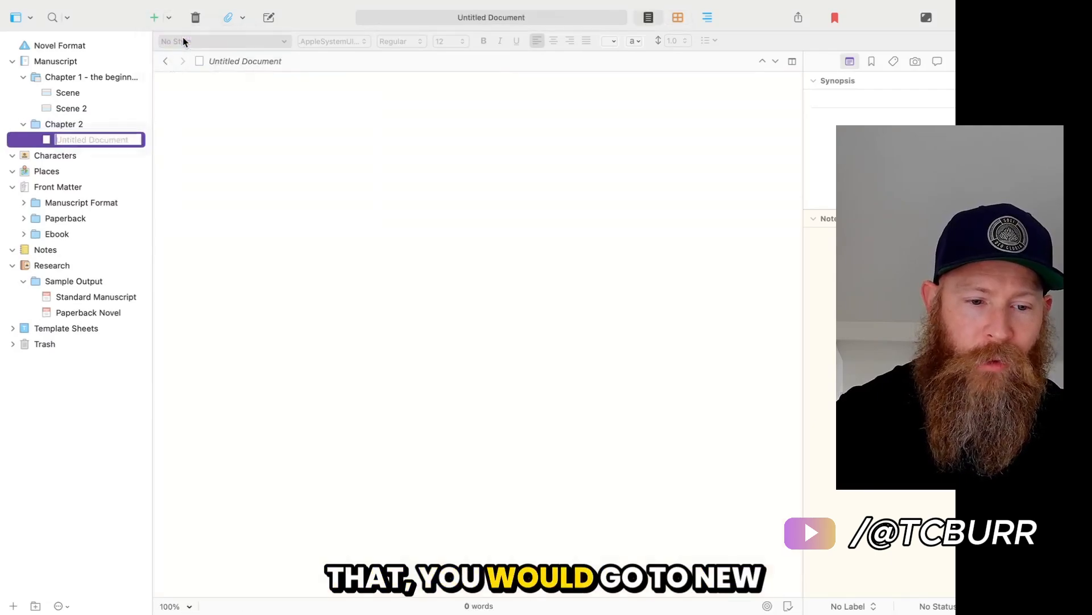
key(Return)
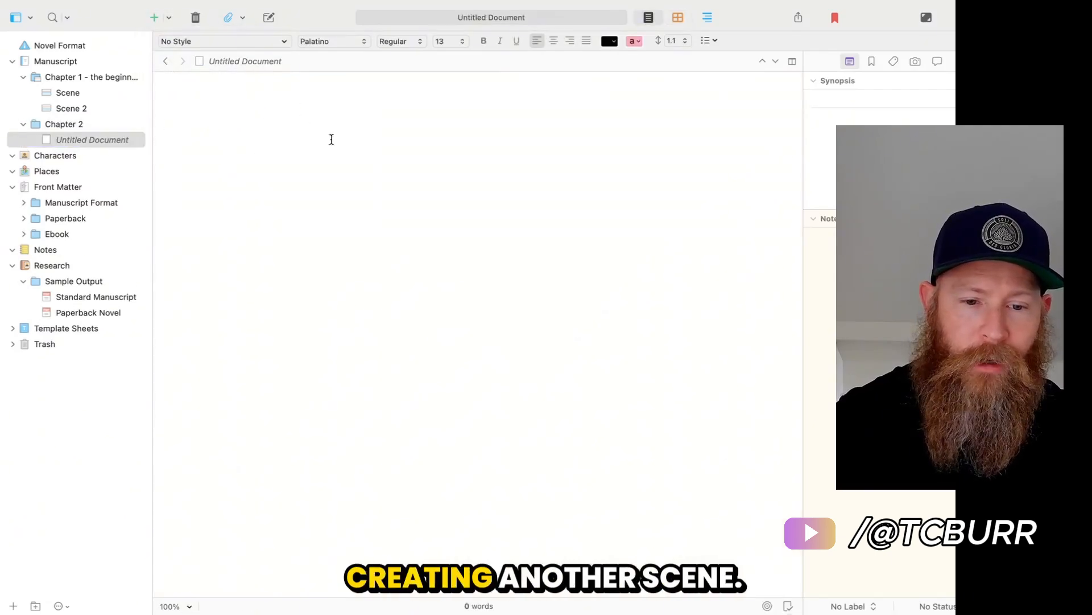
click(64, 127)
click(98, 138)
click(466, 188)
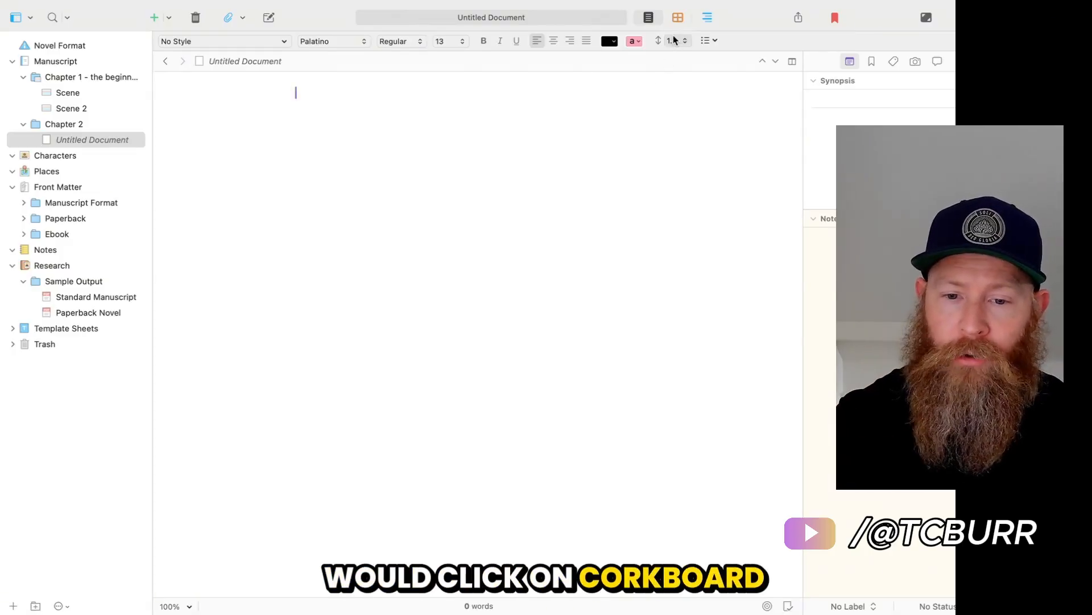
Switch to the corkboard and review the cards of Chapter 2, Chapter 1 and the whole manuscript.
click(678, 17)
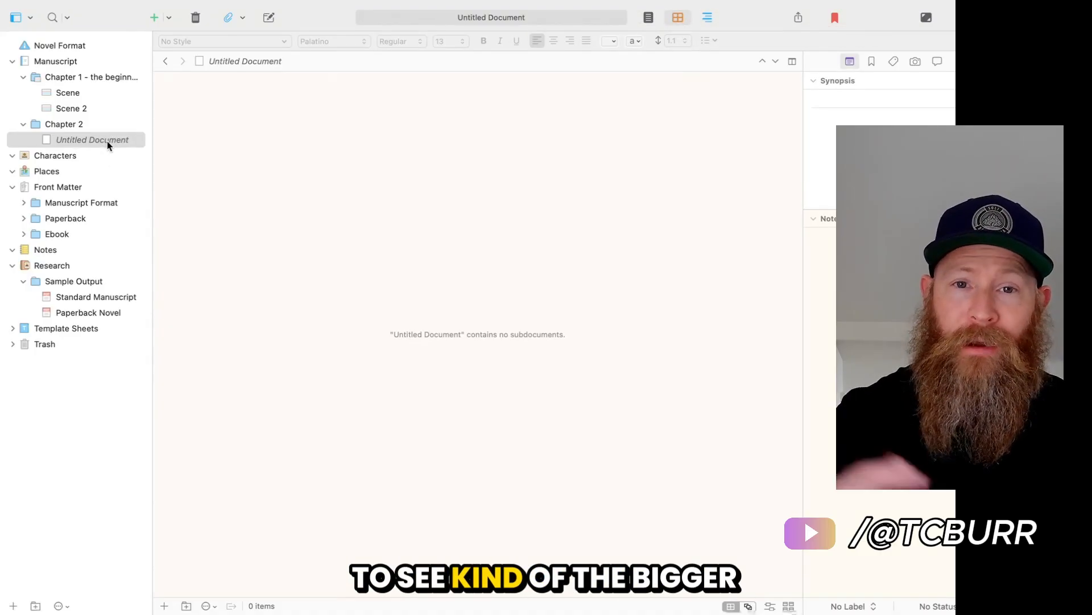
click(70, 125)
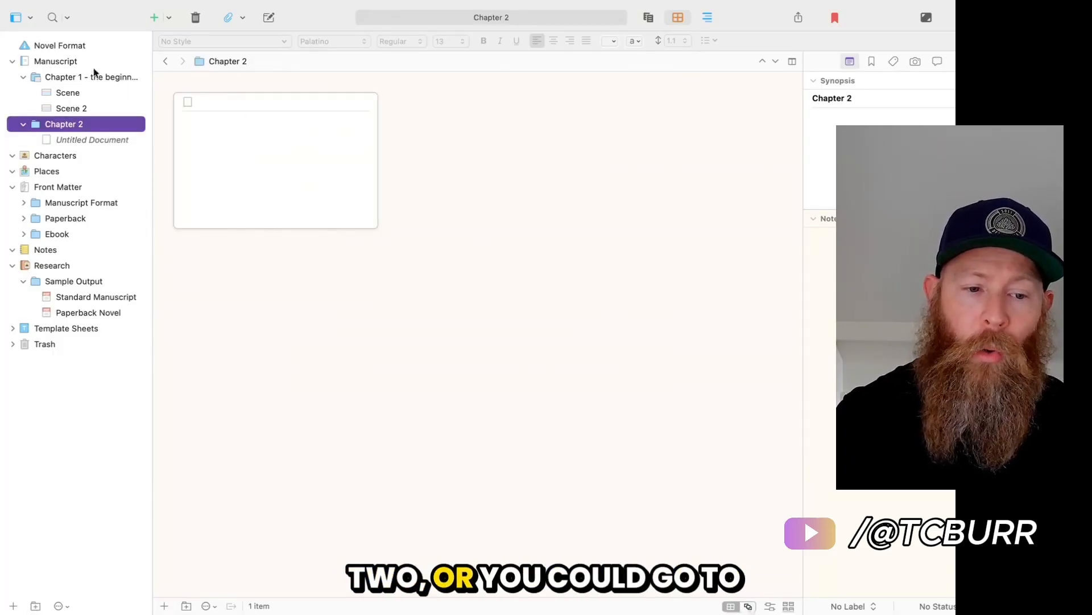
click(64, 63)
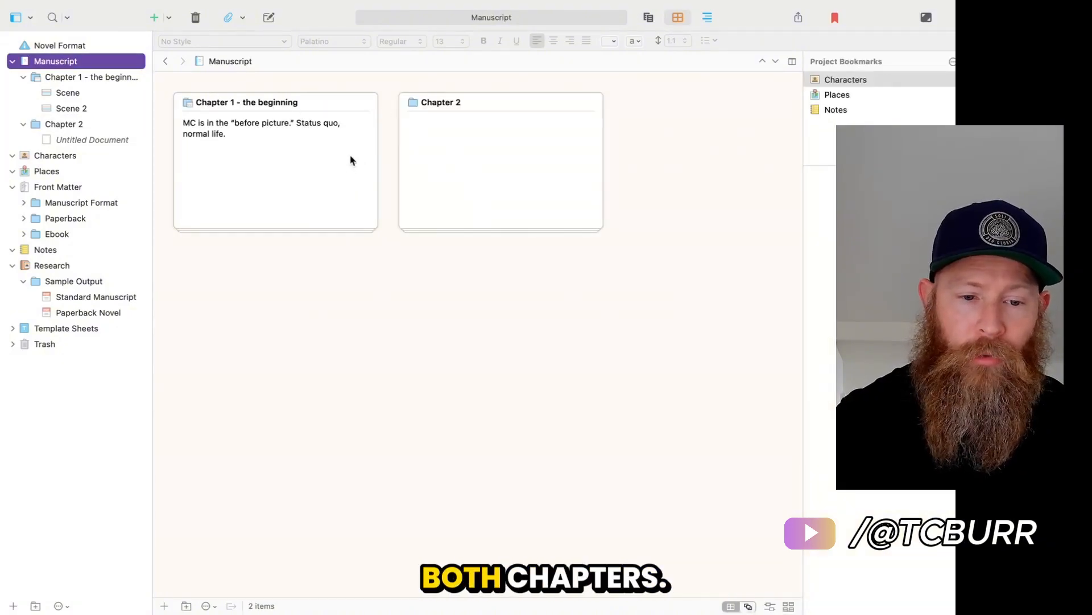
click(77, 80)
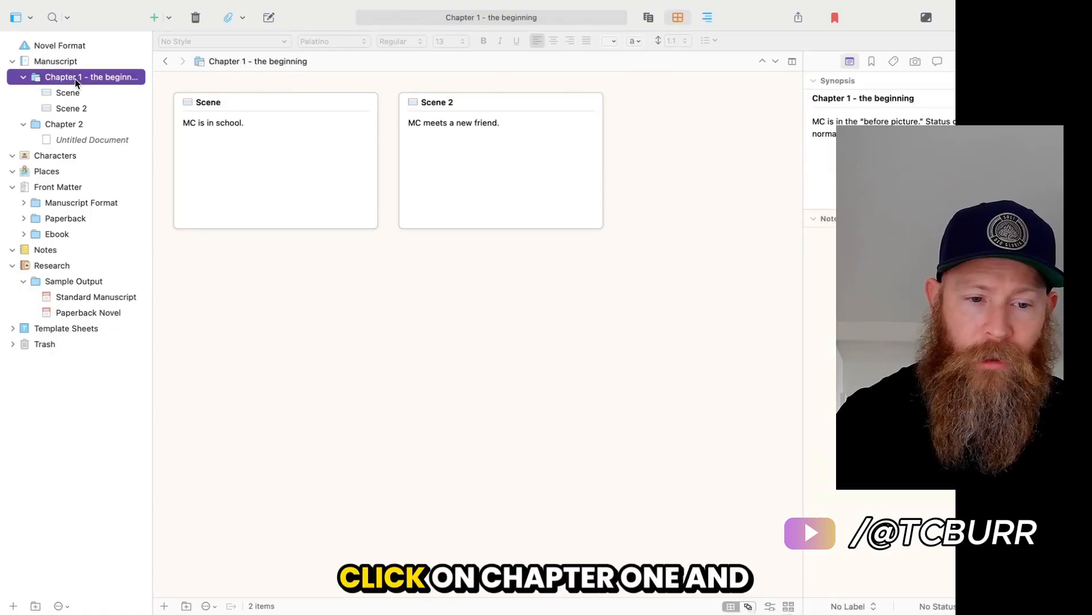
click(67, 64)
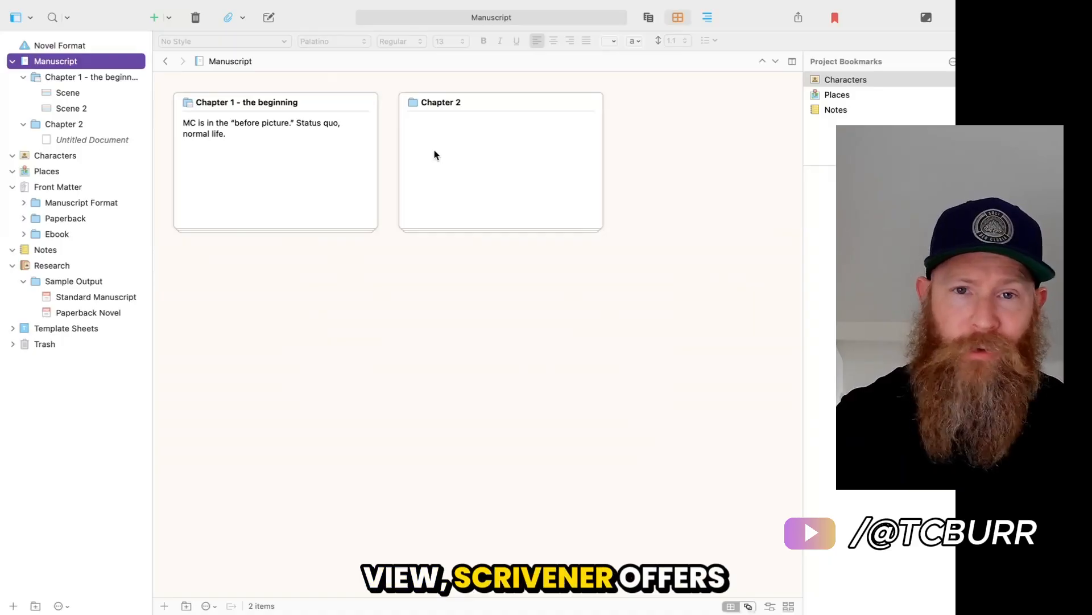
View the manuscript in the outliner with its chapters expanded, and switch it to Scrivenings mode.
click(709, 17)
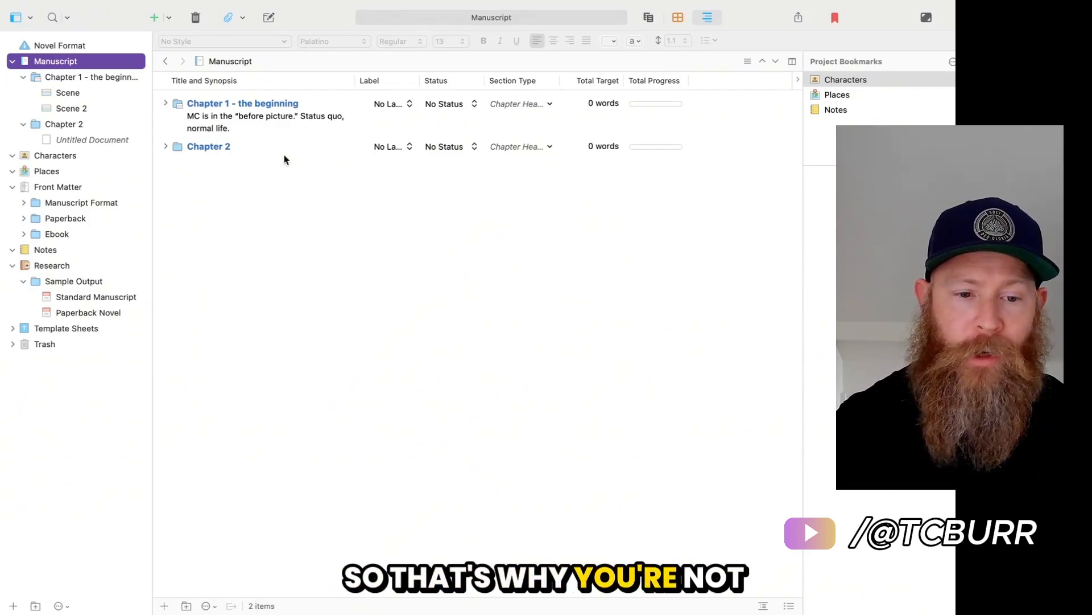
click(165, 104)
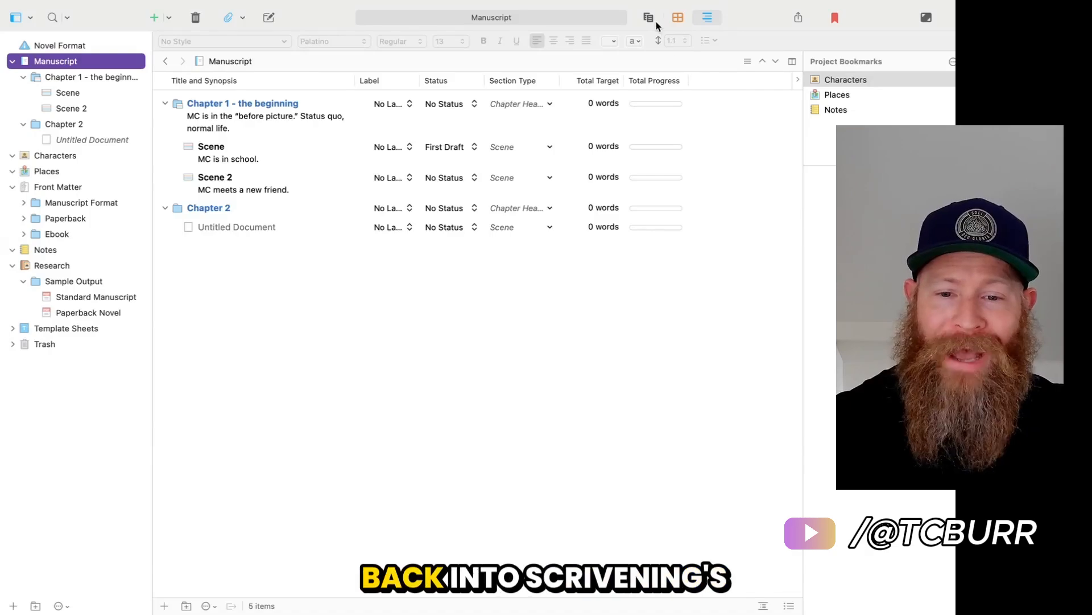
click(650, 19)
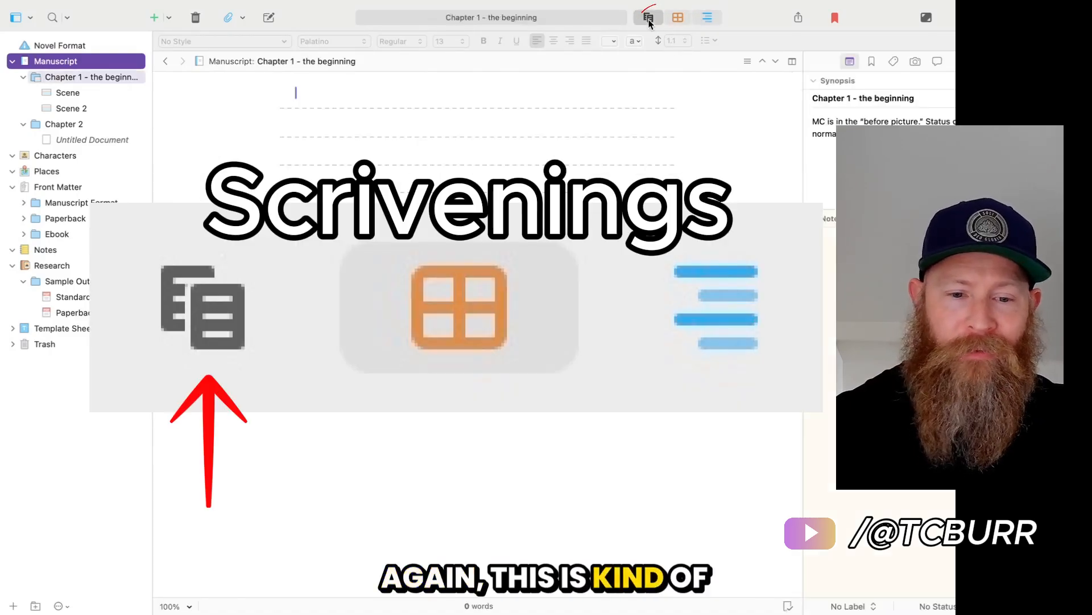